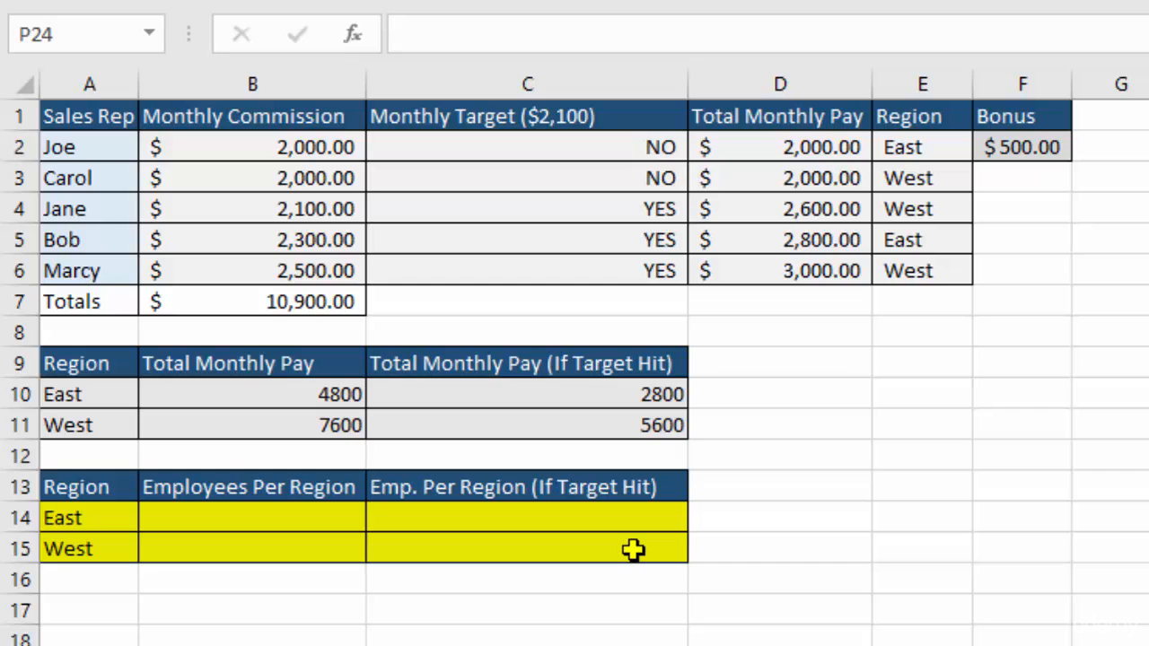
- Count the East employees in B14 with COUNTIF, using range E2:E6 and criteria A14, and fill the formula down to B15
{"action": "left_click", "coordinate": [276, 519]}
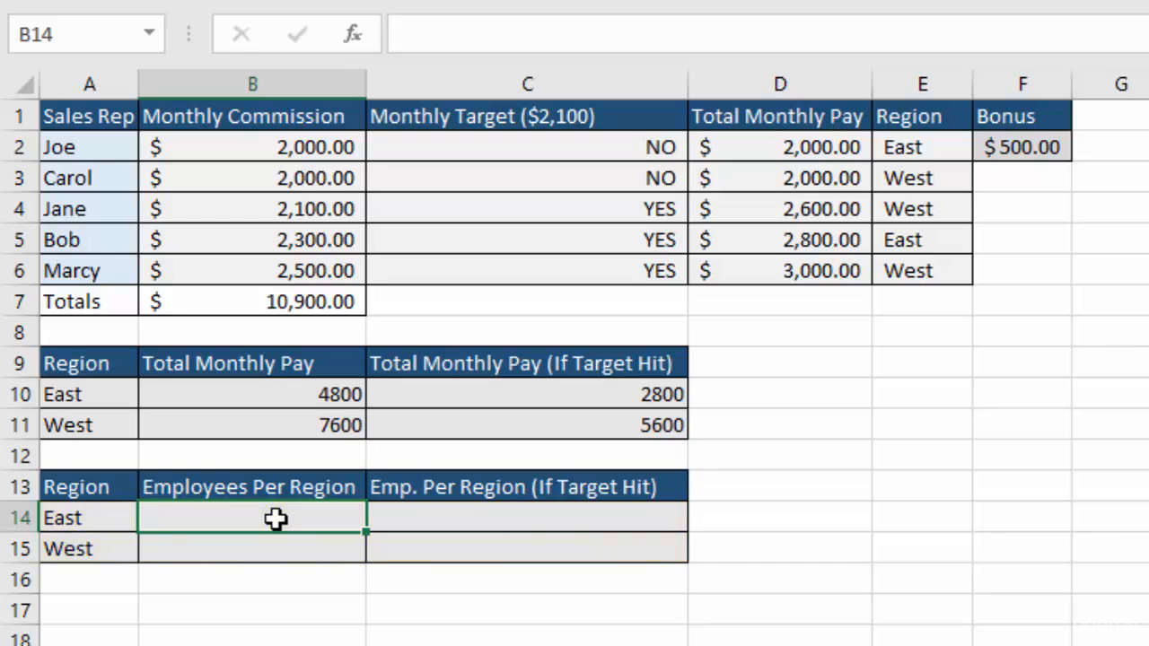
{"action": "type", "text": "="}
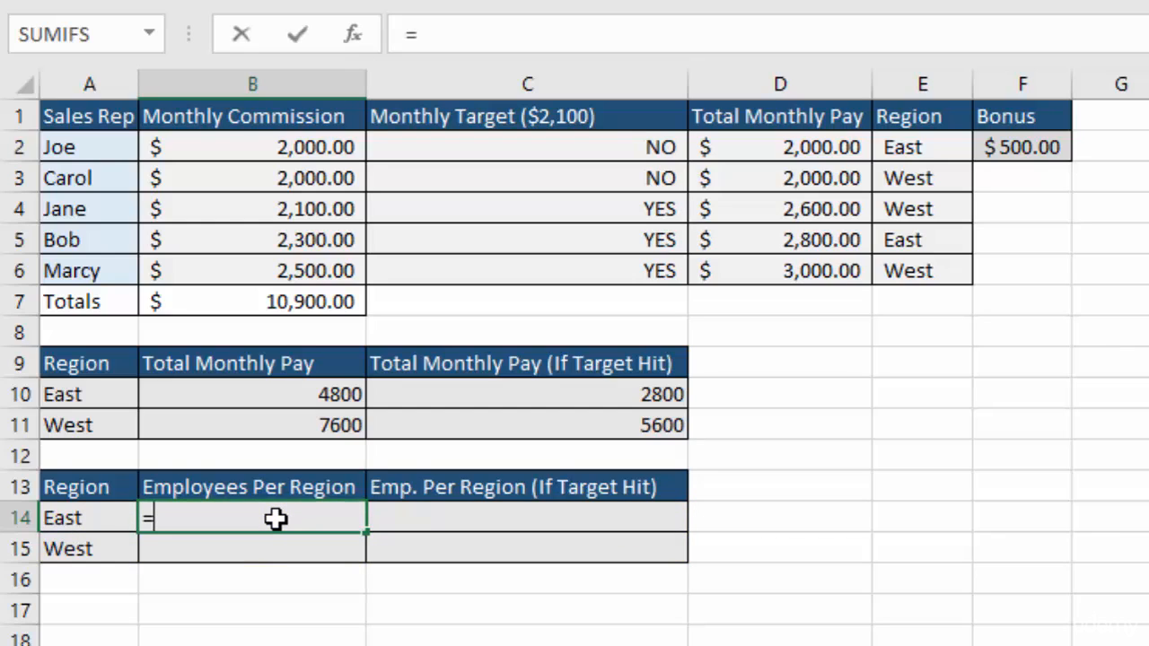
{"action": "left_click", "coordinate": [150, 34]}
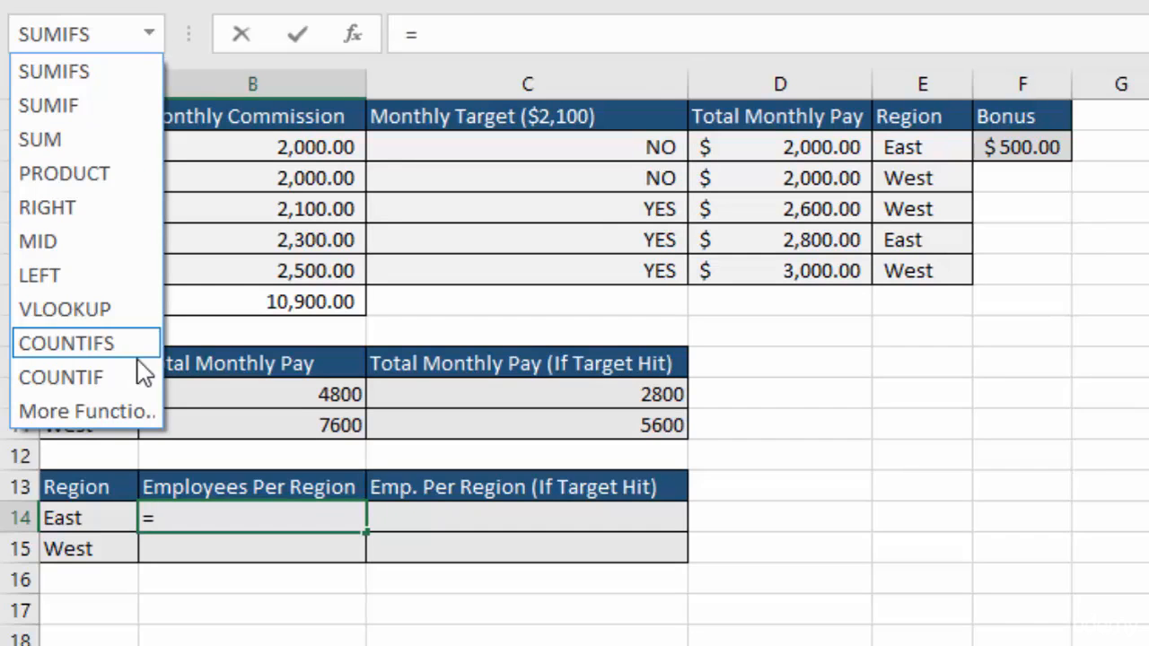
{"action": "left_click", "coordinate": [62, 378]}
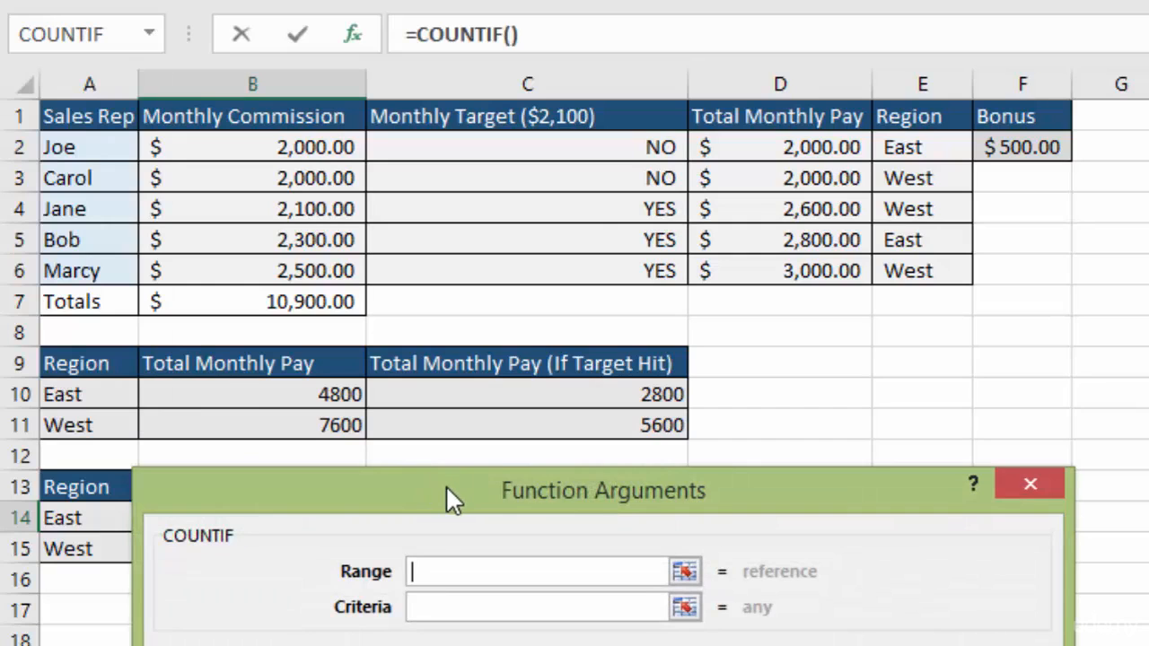
{"action": "left_click_drag", "start_coordinate": [445, 485], "coordinate": [673, 330]}
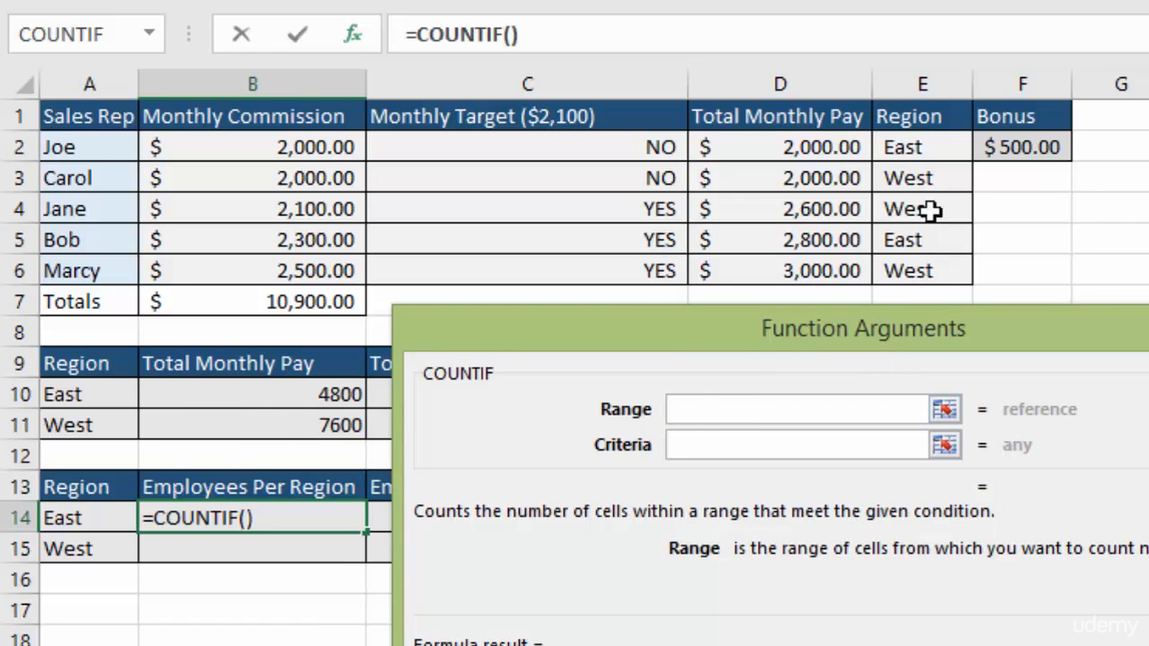
{"action": "left_click_drag", "start_coordinate": [916, 149], "coordinate": [918, 267]}
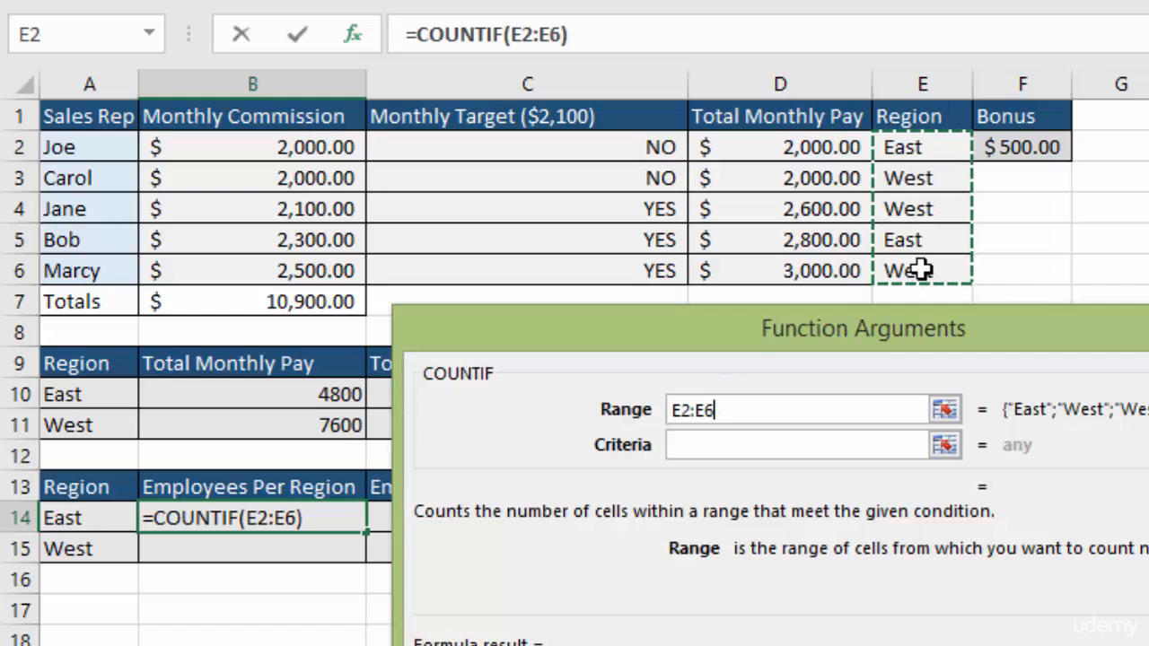
{"action": "left_click", "coordinate": [724, 446]}
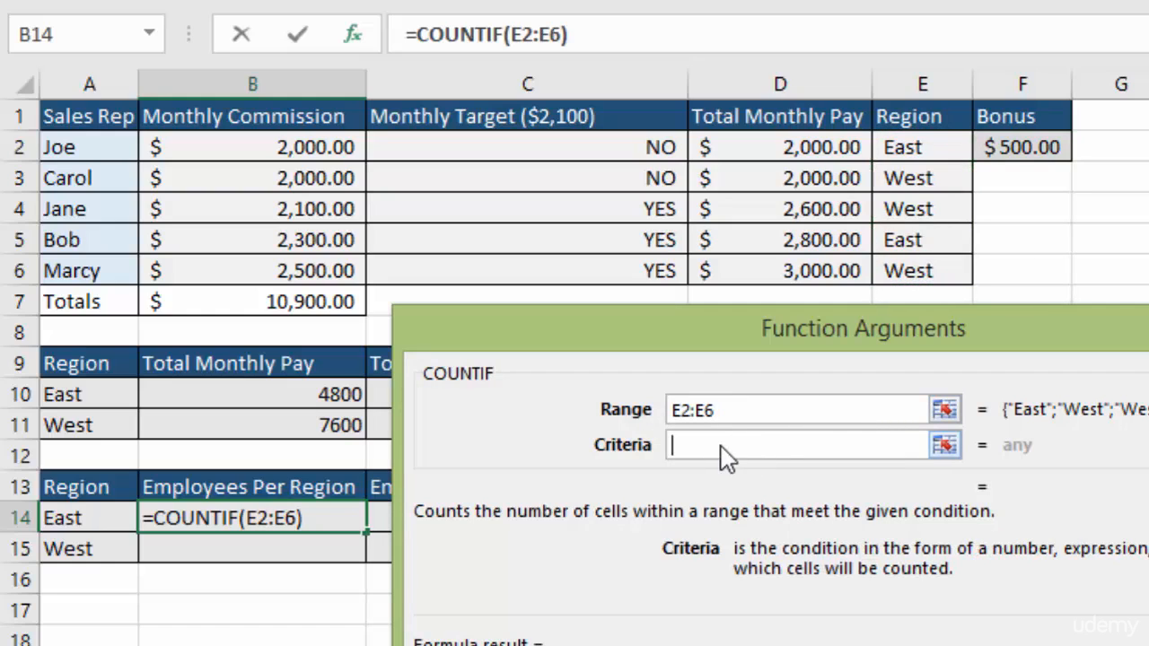
{"action": "left_click", "coordinate": [82, 518]}
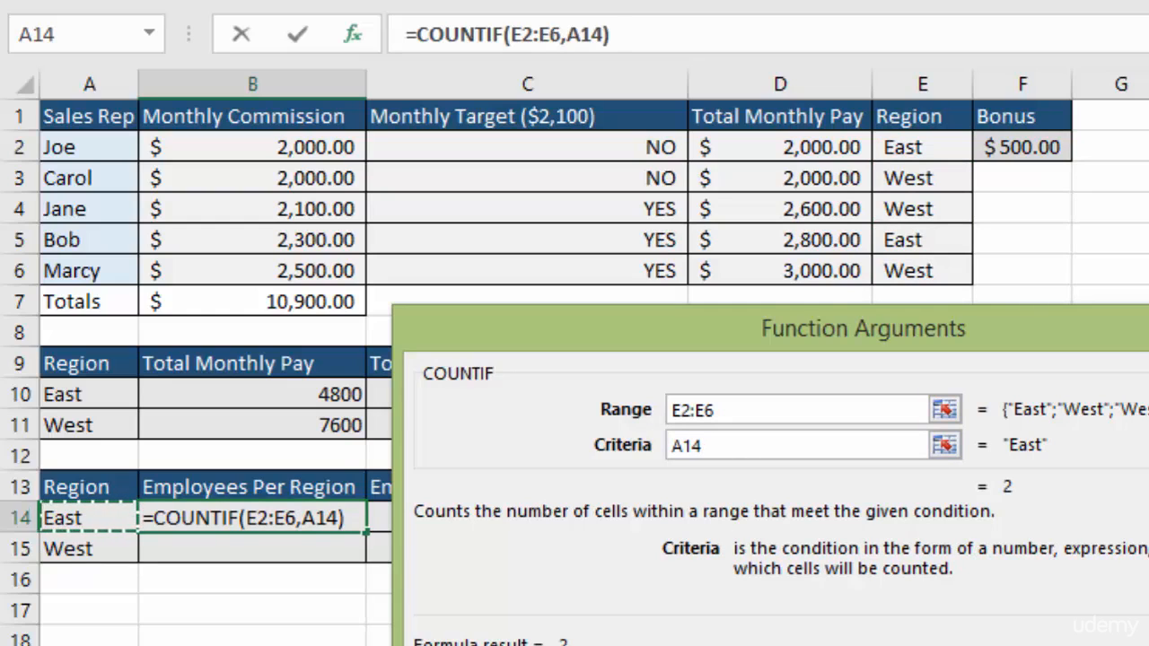
{"action": "key", "text": "Return"}
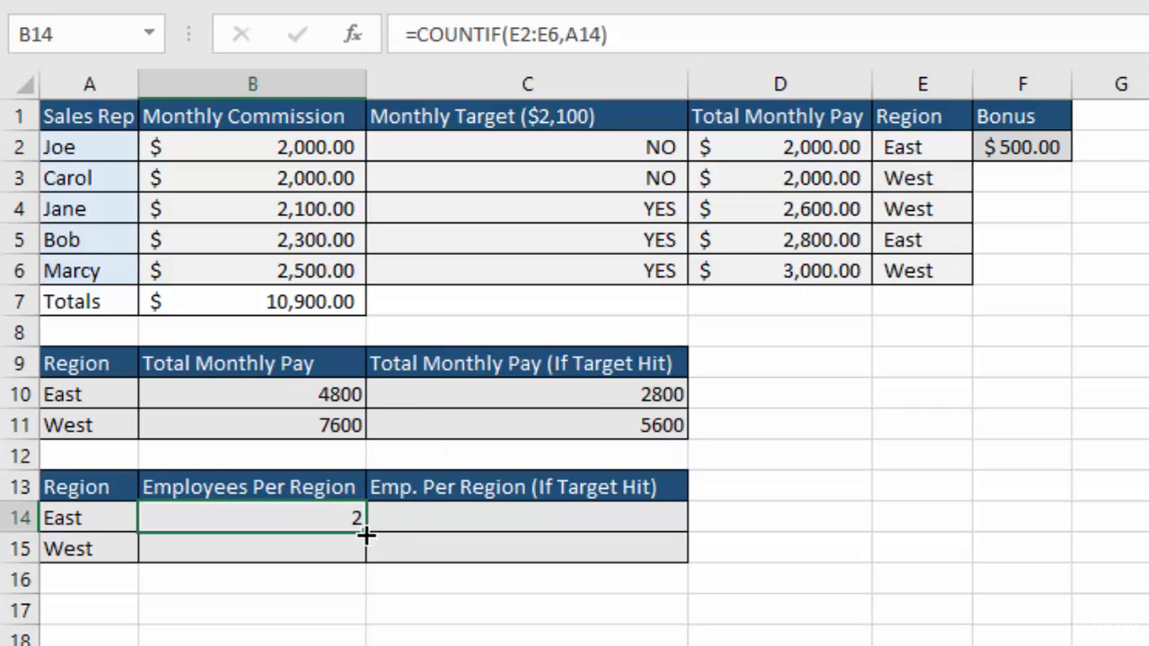
{"action": "left_click_drag", "start_coordinate": [366, 533], "coordinate": [365, 555]}
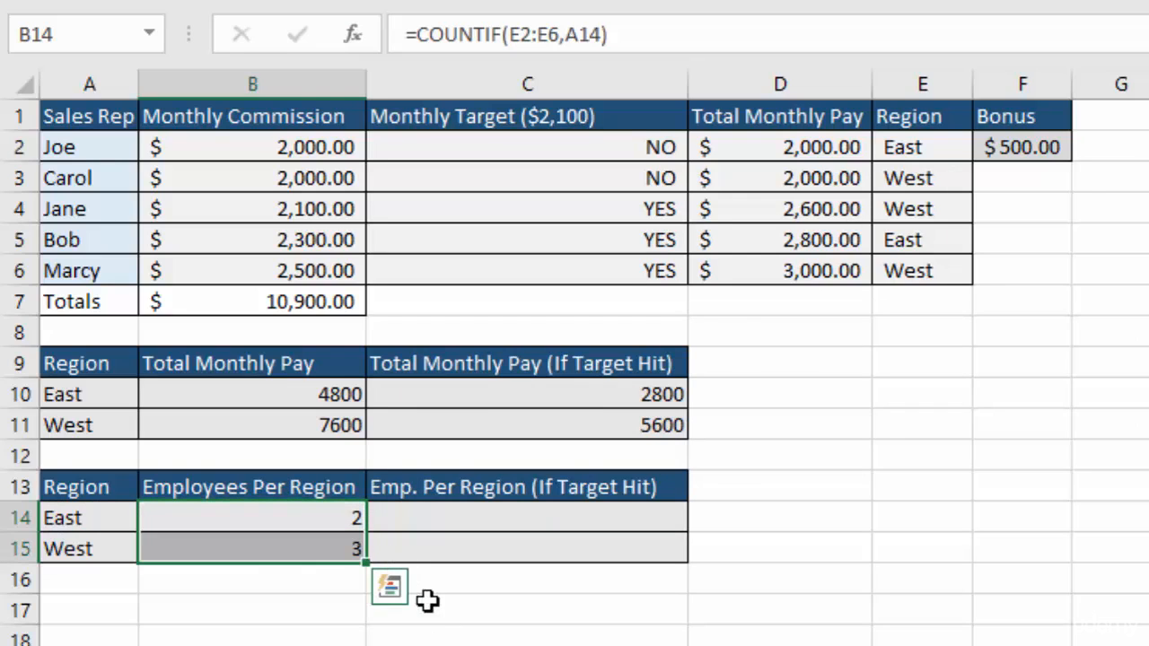
- Correct the COUNTIF range in B15 to E2:E6, keeping A15 as the criteria
{"action": "left_click", "coordinate": [263, 549]}
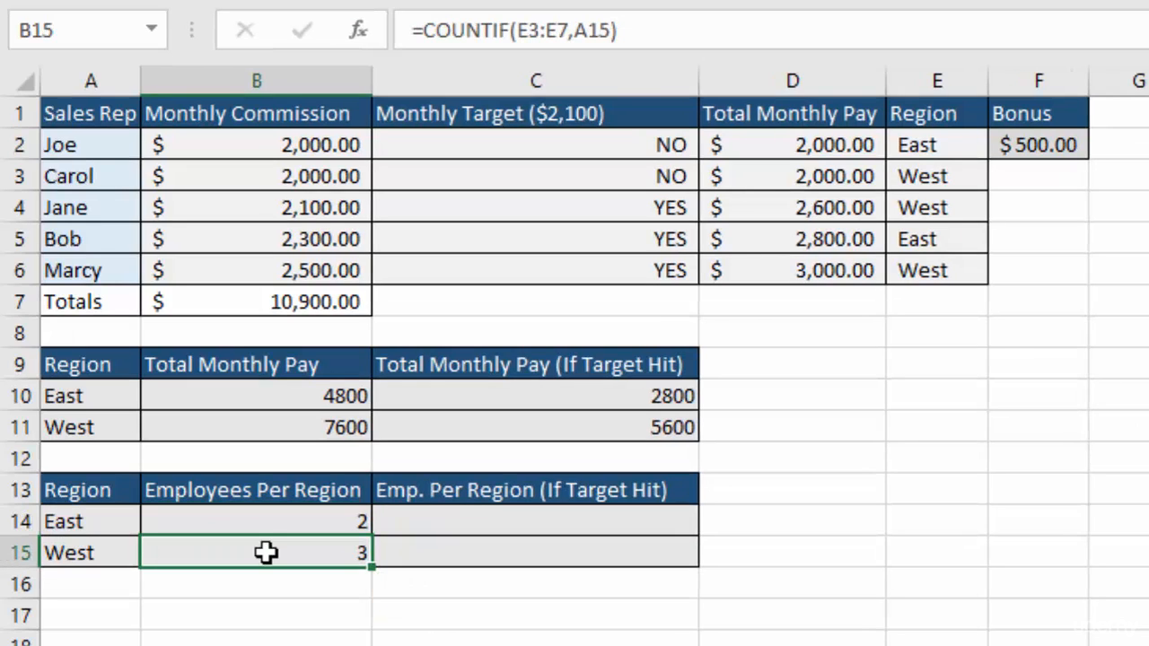
{"action": "double_click", "coordinate": [269, 552]}
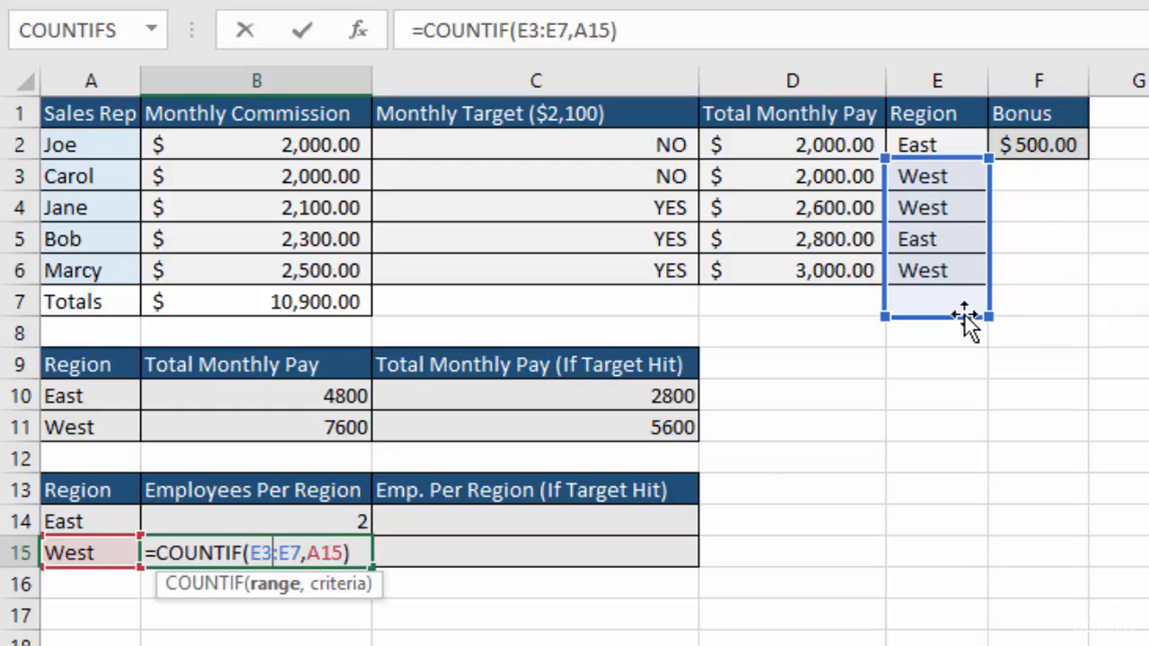
{"action": "left_click", "coordinate": [321, 552]}
{"action": "left_click_drag", "start_coordinate": [301, 552], "coordinate": [255, 552]}
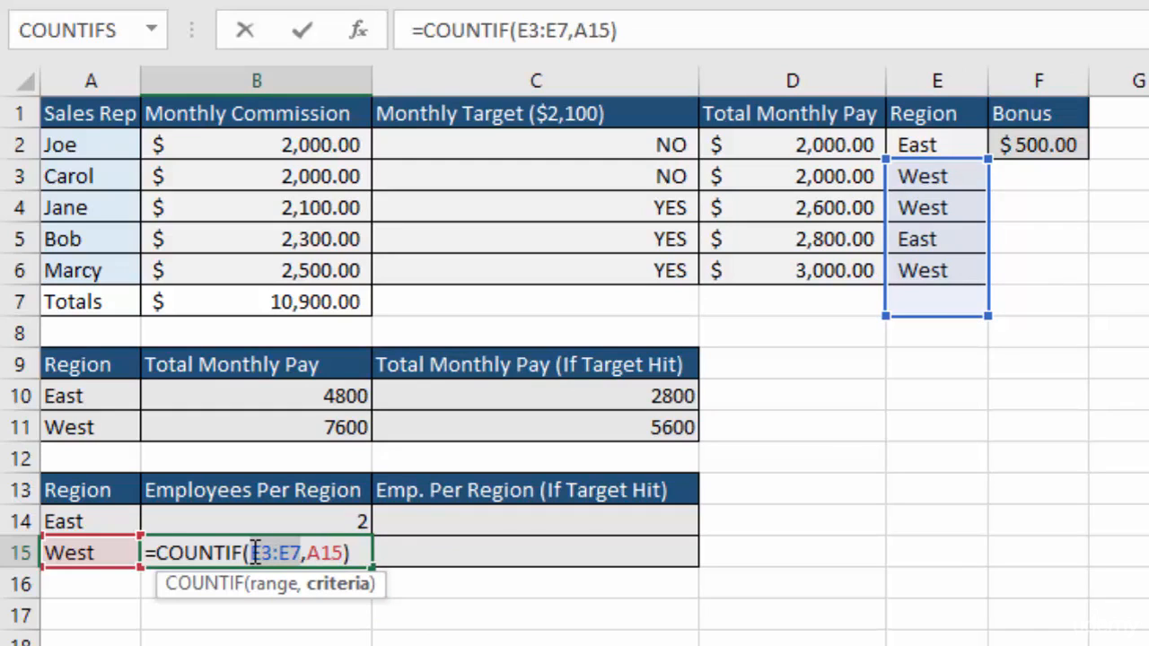
{"action": "key", "text": "BackSpace"}
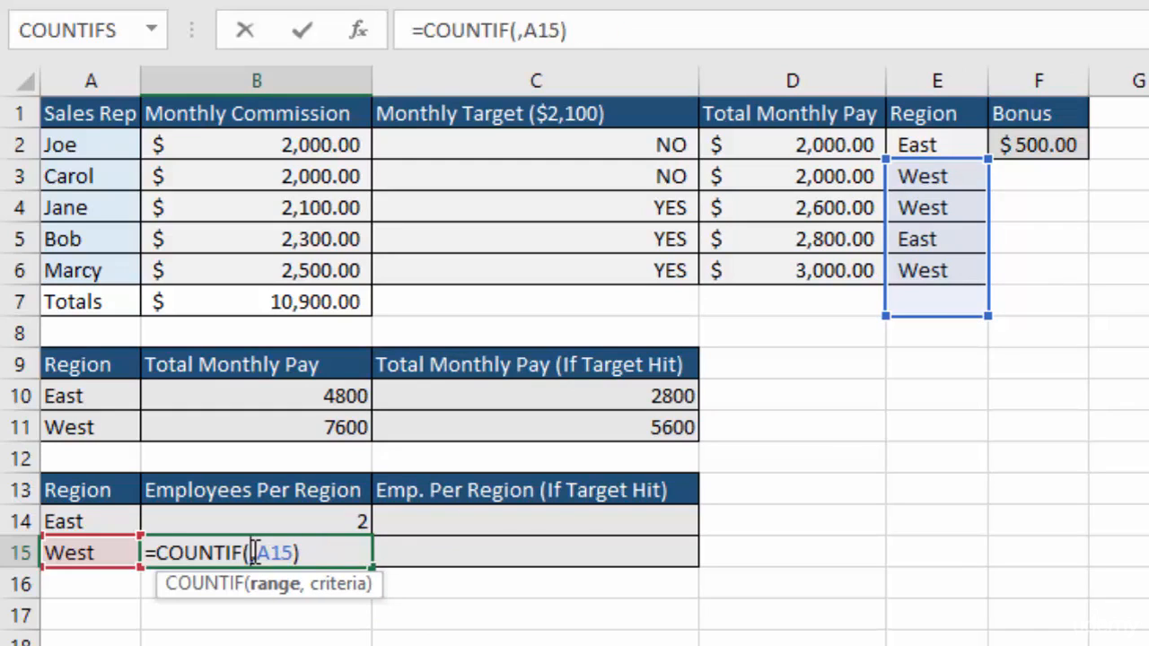
{"action": "left_click", "coordinate": [941, 155]}
{"action": "left_click_drag", "start_coordinate": [941, 154], "coordinate": [938, 271]}
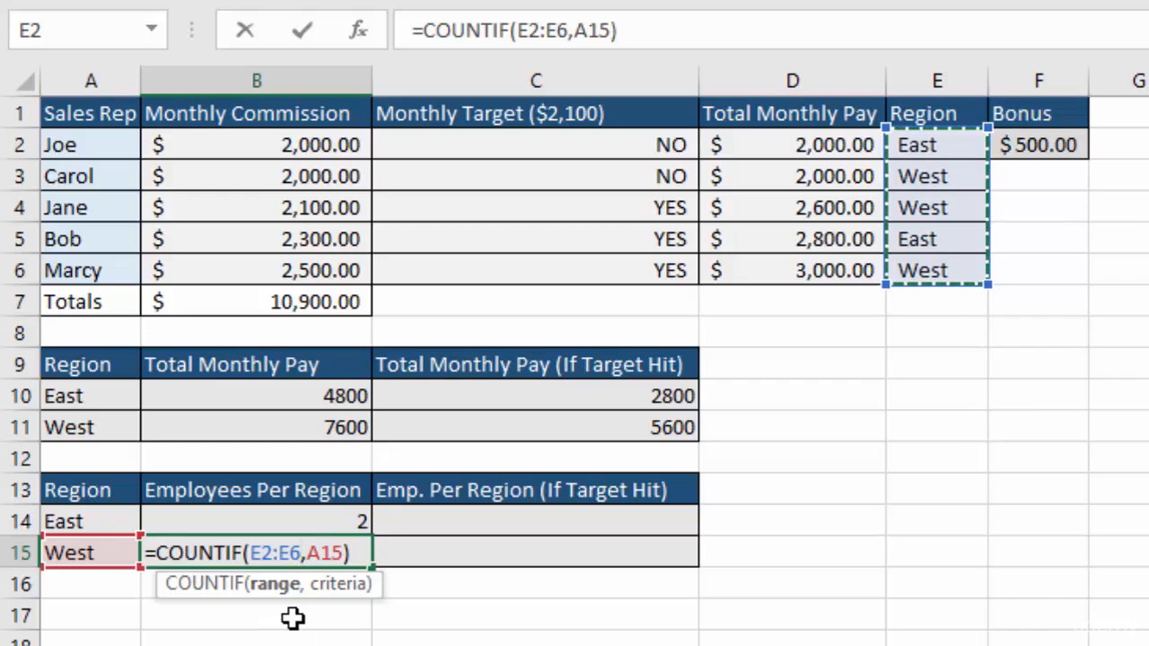
{"action": "key", "text": "Return"}
- Fill the COUNTIF formula from B14 down to B15 again and check the copied cell's formula
{"action": "left_click", "coordinate": [260, 521]}
{"action": "left_click_drag", "start_coordinate": [372, 537], "coordinate": [371, 568]}
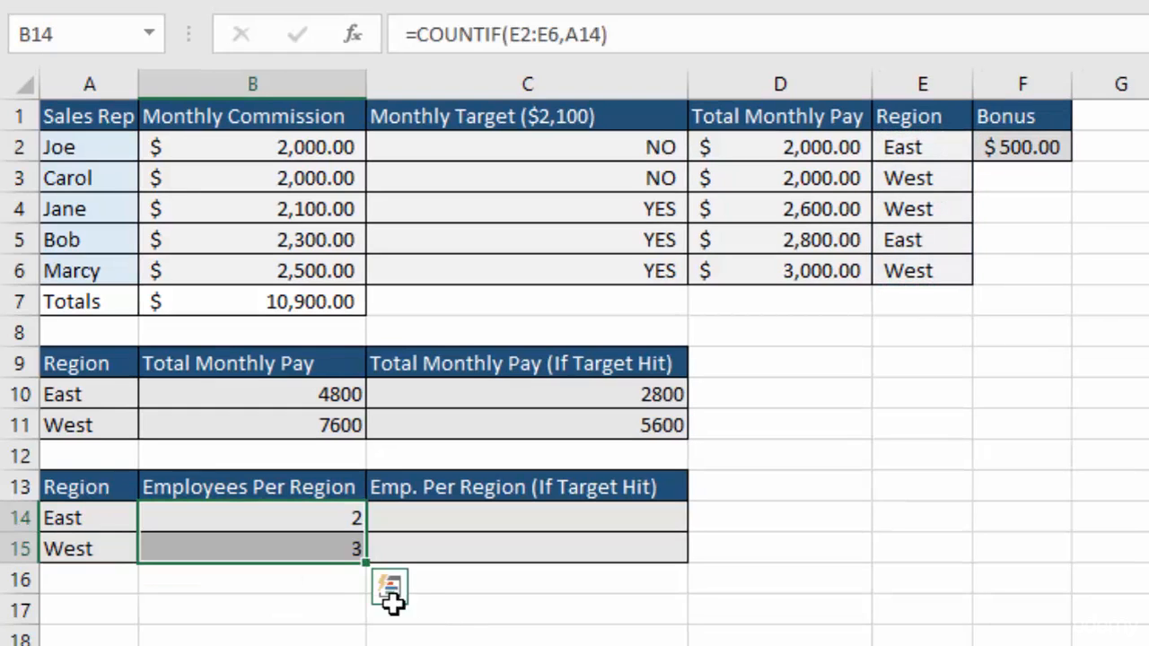
{"action": "left_click", "coordinate": [301, 554]}
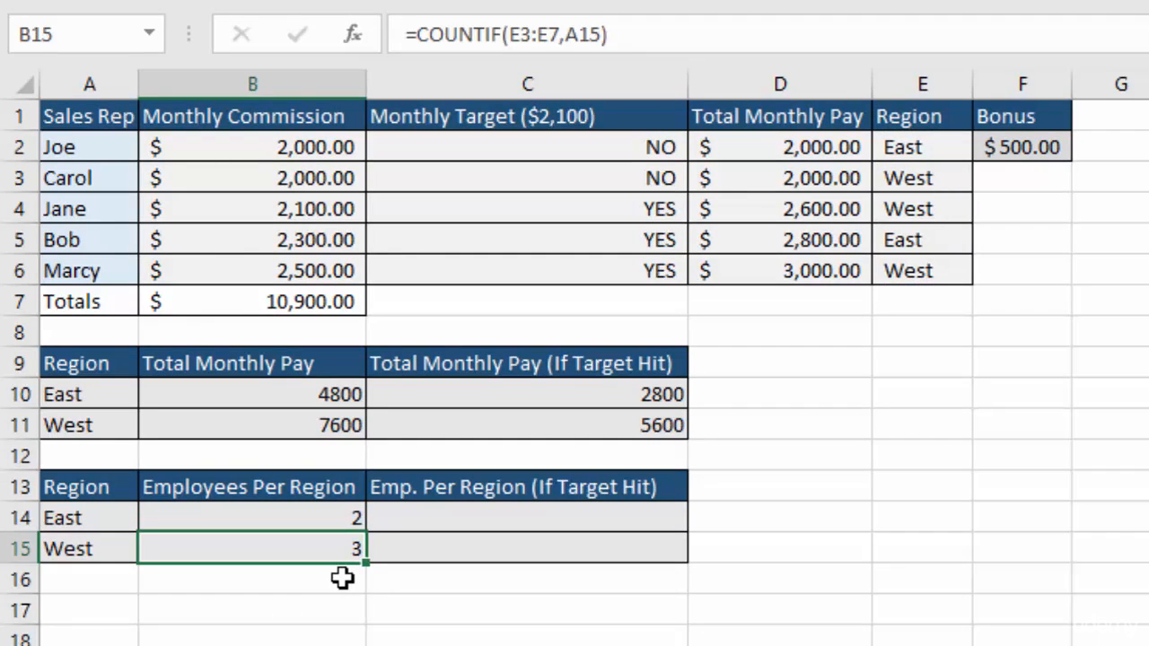
- Start a COUNTIFS formula in C14 with E2:E6 as the first criteria range and A14 as its criterion
{"action": "left_click", "coordinate": [544, 523]}
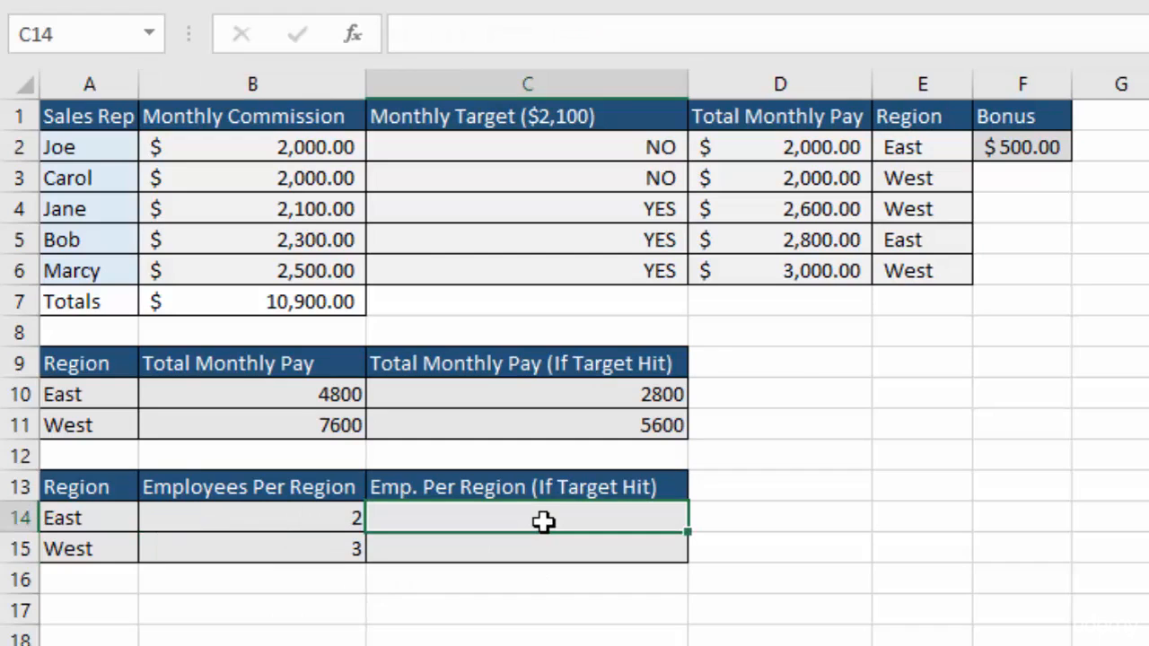
{"action": "type", "text": "="}
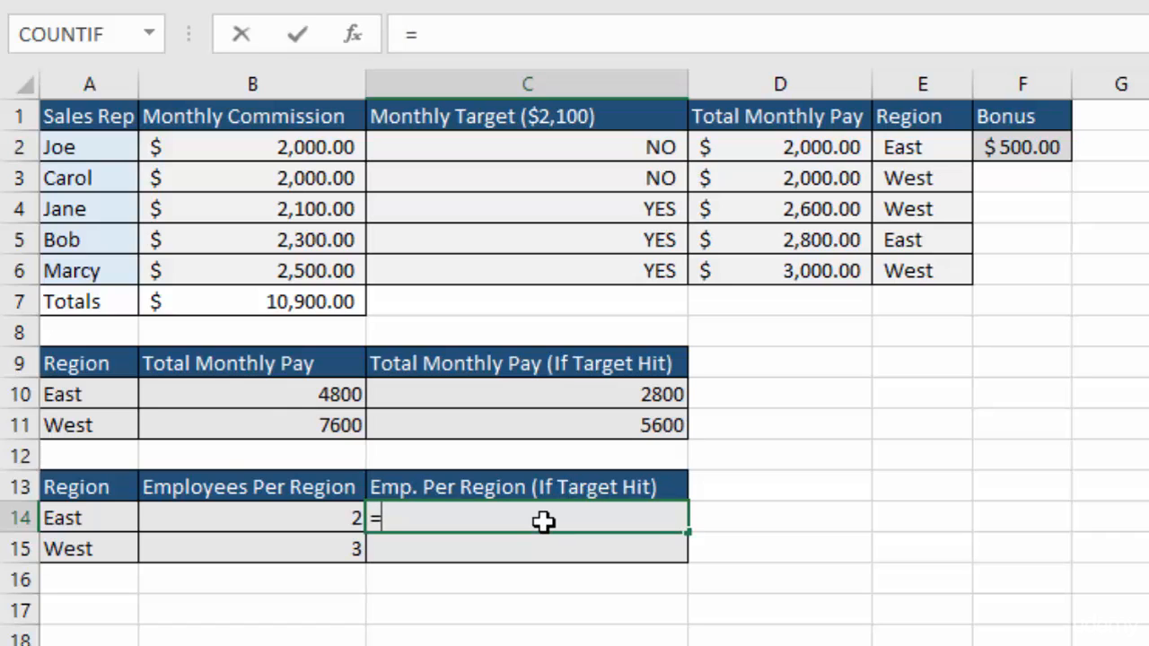
{"action": "left_click", "coordinate": [149, 35]}
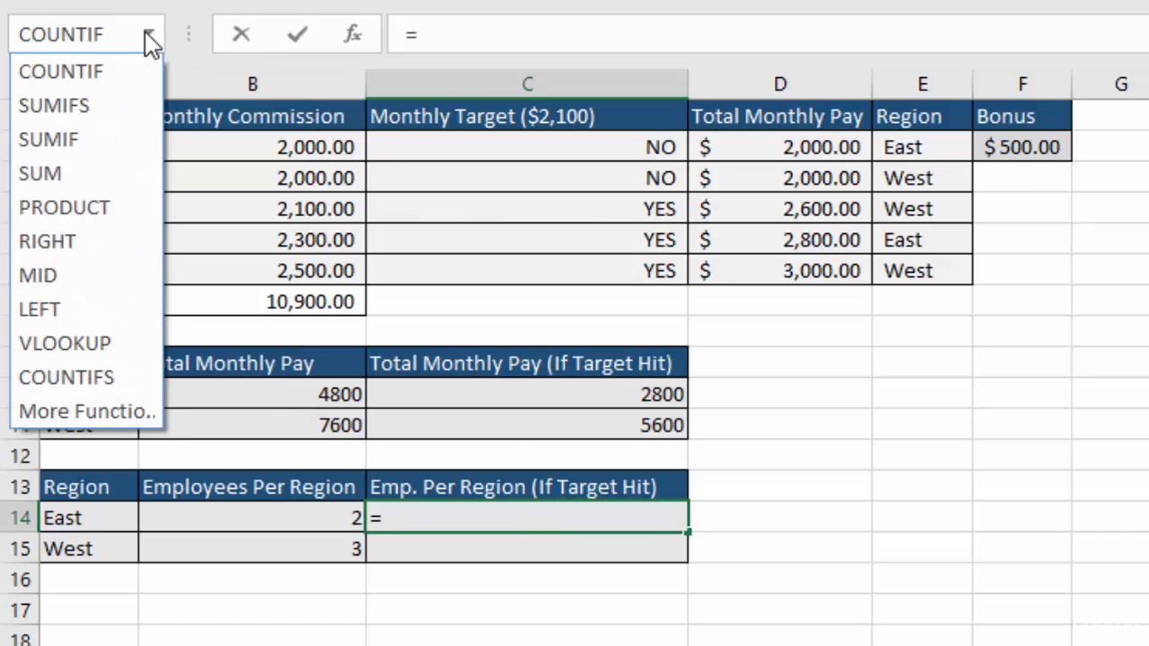
{"action": "left_click", "coordinate": [108, 392]}
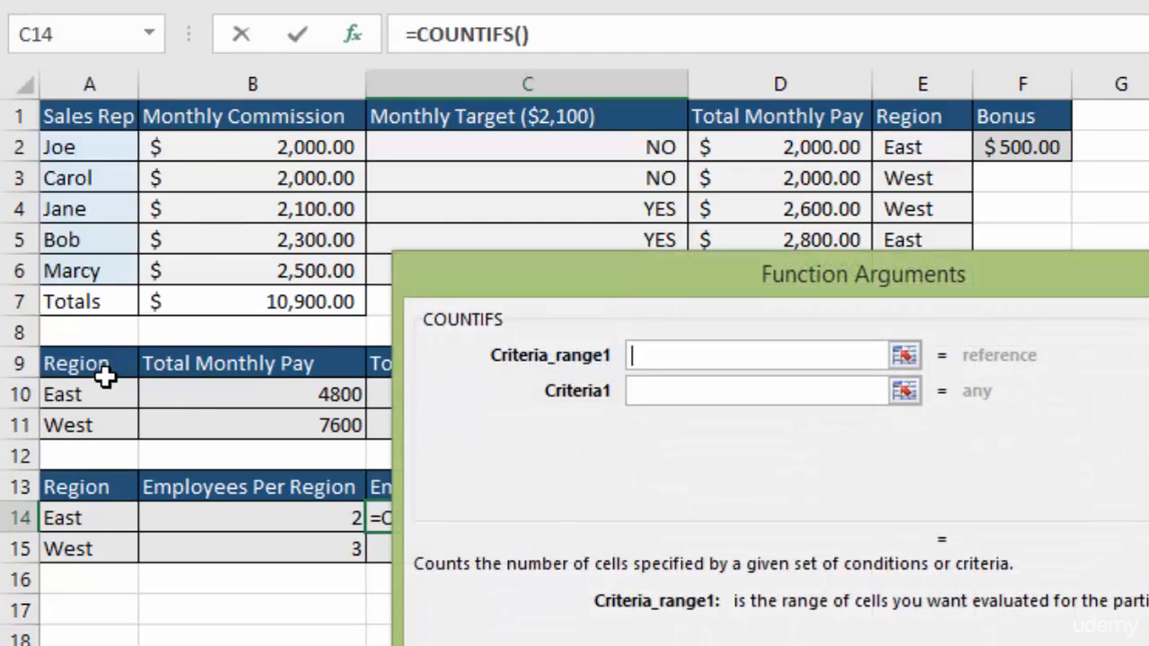
{"action": "left_click_drag", "start_coordinate": [605, 309], "coordinate": [816, 333]}
{"action": "left_click", "coordinate": [907, 147]}
{"action": "left_click_drag", "start_coordinate": [835, 135], "coordinate": [834, 249]}
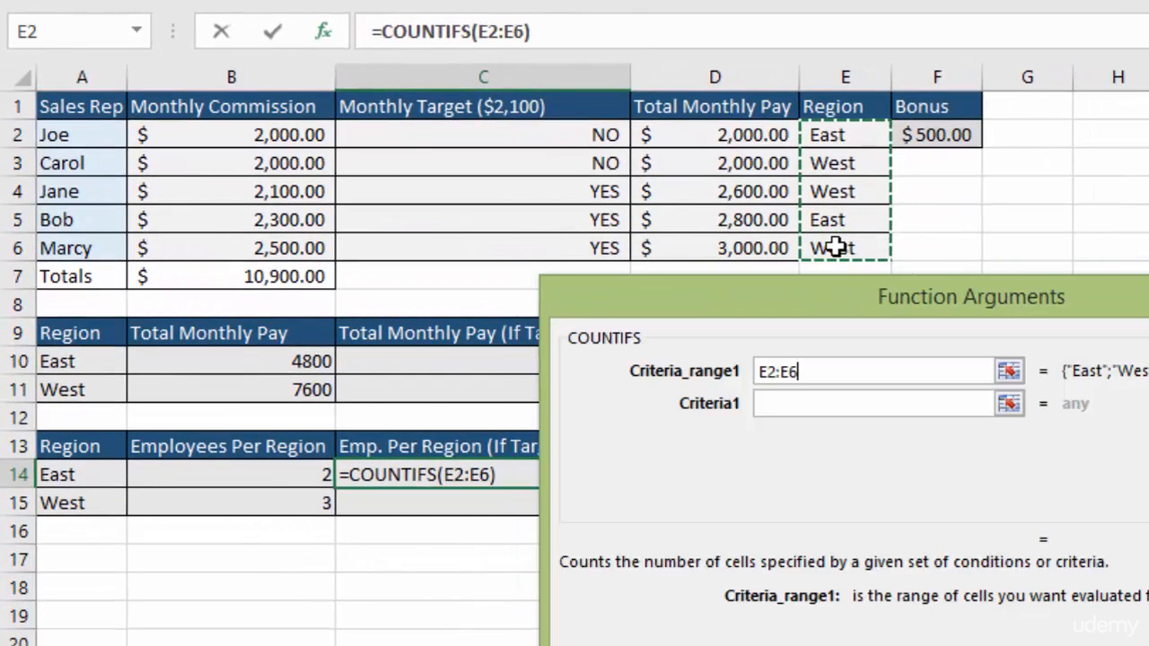
{"action": "left_click", "coordinate": [785, 404]}
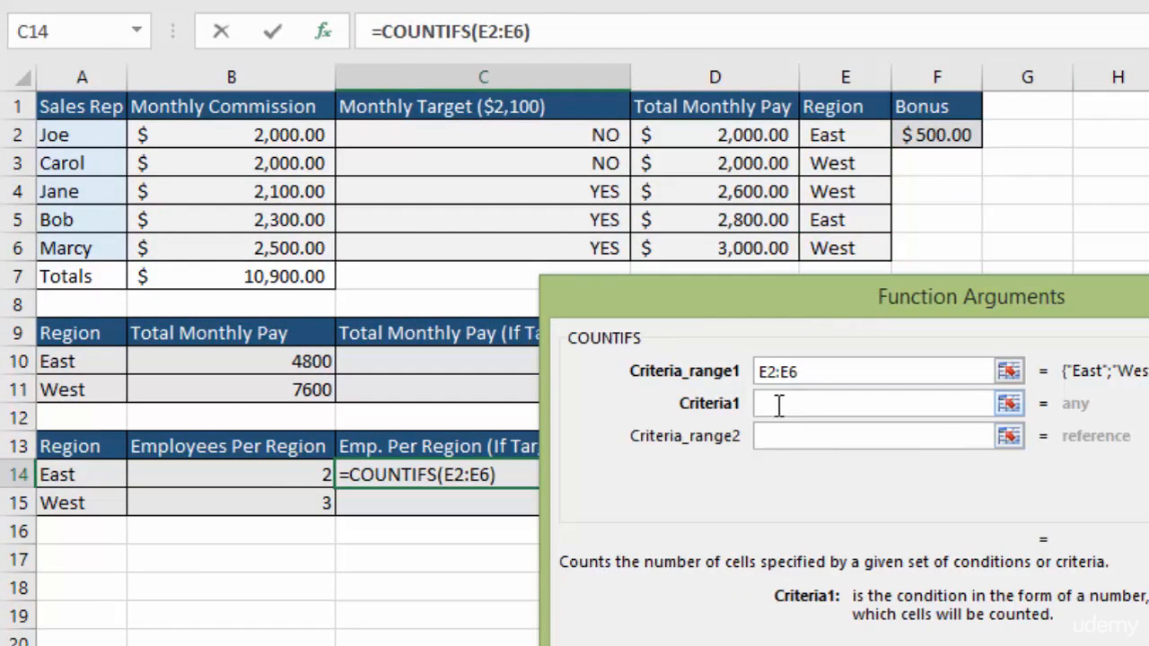
{"action": "left_click", "coordinate": [80, 477]}
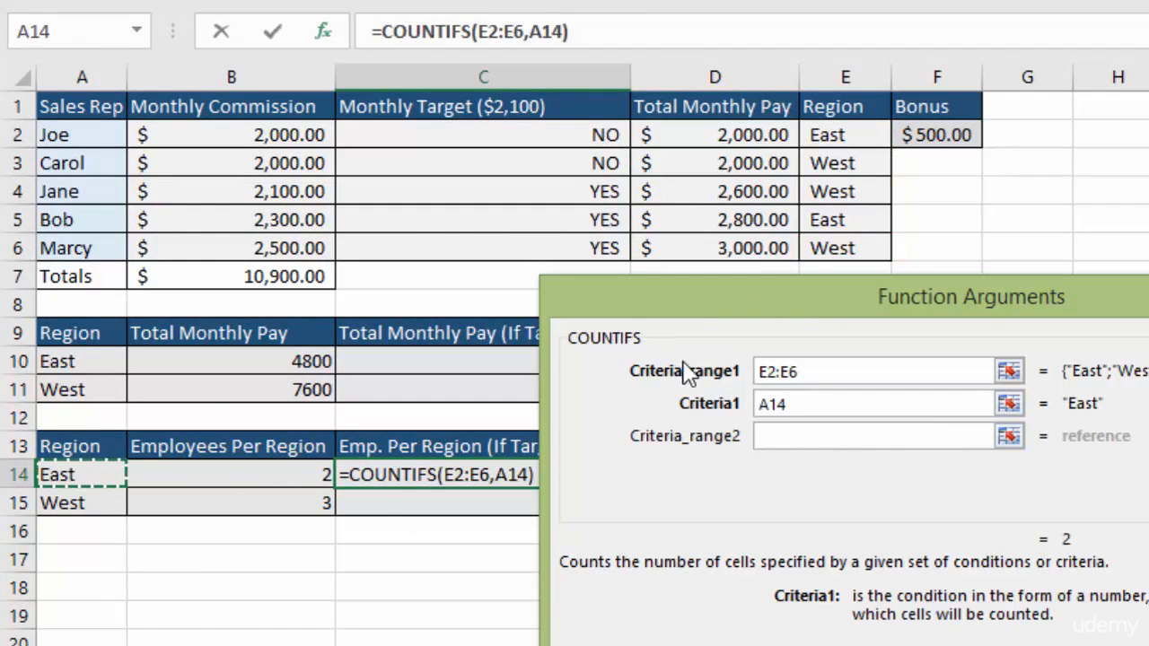
- Complete the C14 COUNTIFS formula with second criteria range C2:C6 and criterion "YES", and fill it down to C15
{"action": "left_click_drag", "start_coordinate": [668, 299], "coordinate": [709, 298]}
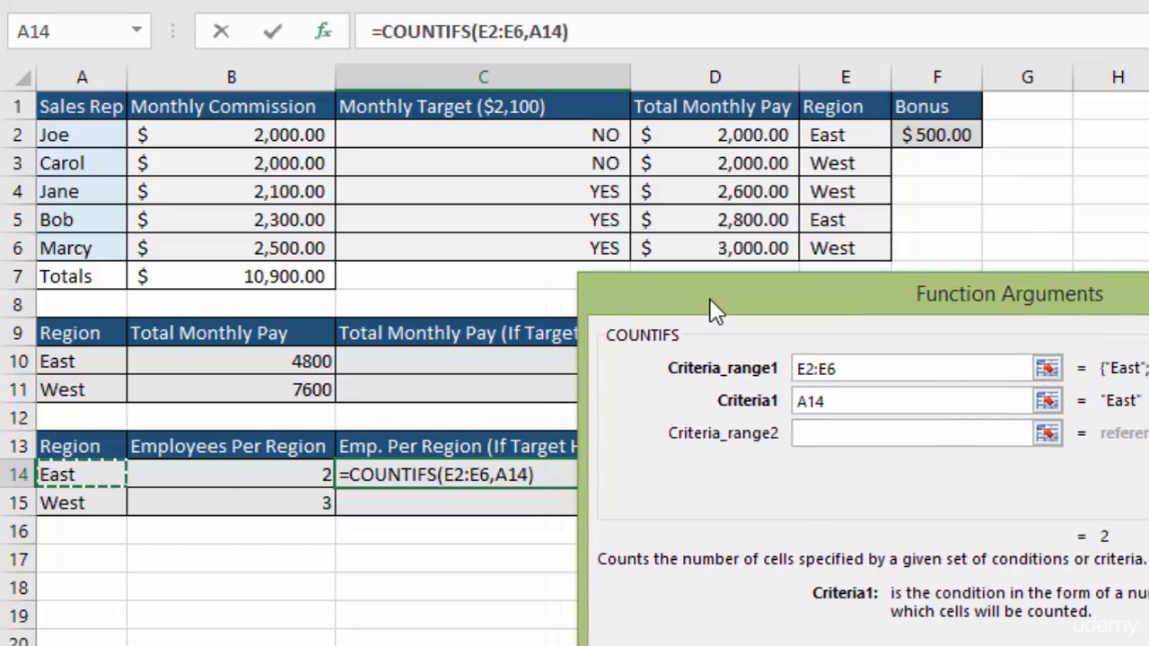
{"action": "left_click", "coordinate": [833, 434]}
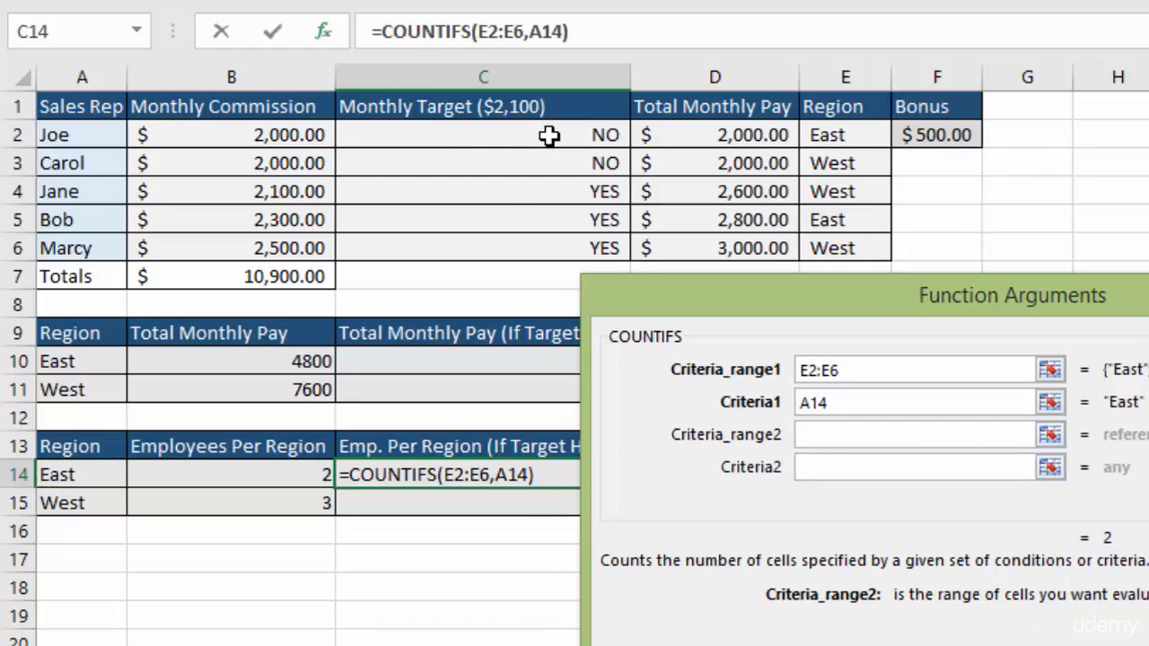
{"action": "left_click_drag", "start_coordinate": [549, 135], "coordinate": [547, 242]}
{"action": "left_click", "coordinate": [858, 469]}
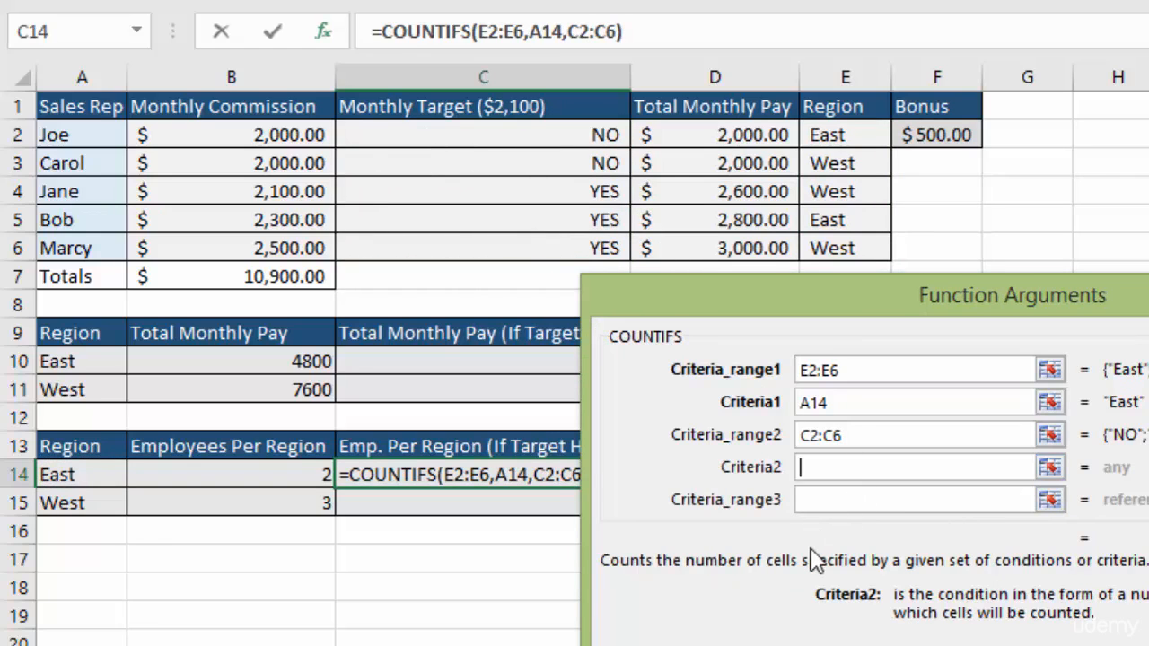
{"action": "type", "text": "YES"}
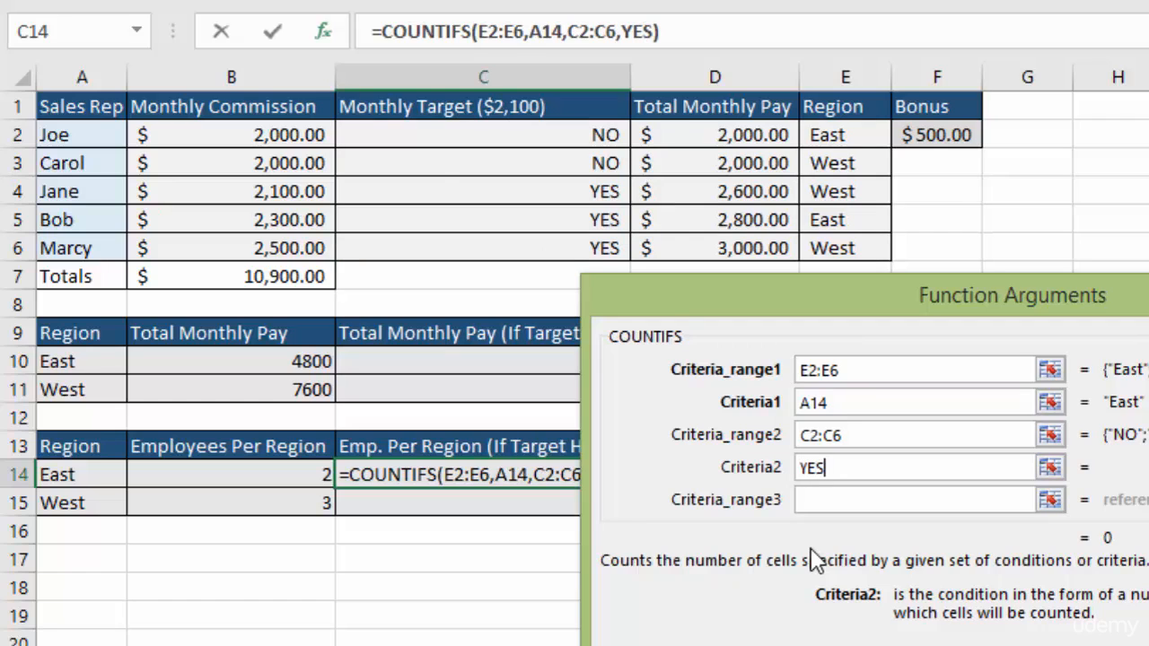
{"action": "left_click", "coordinate": [879, 404]}
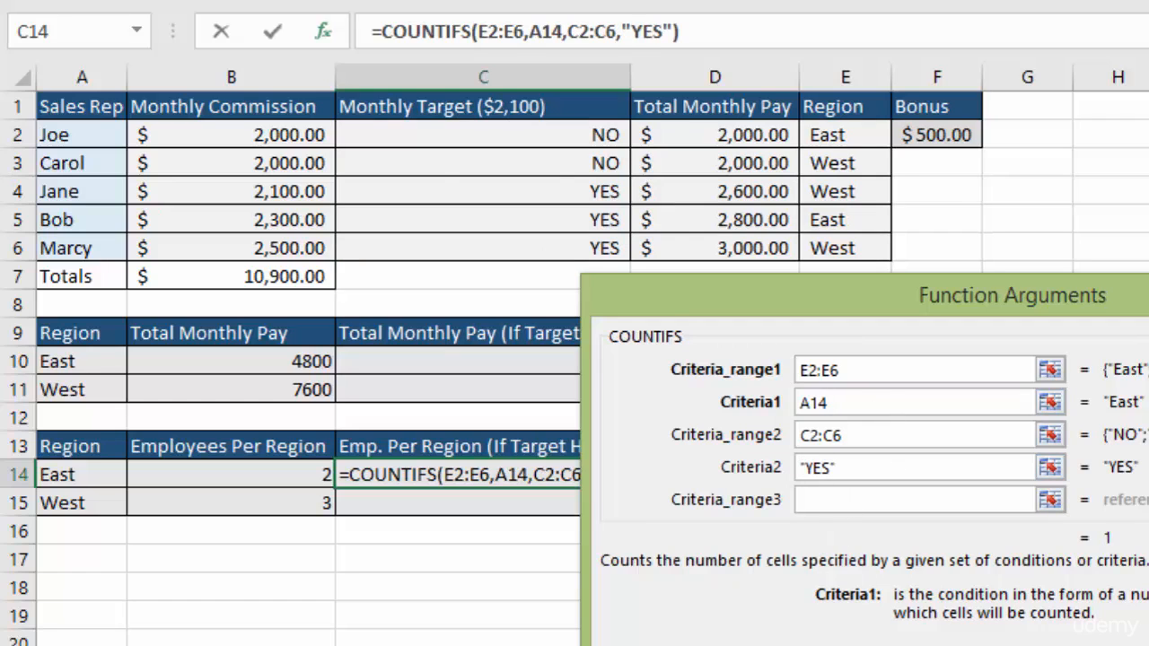
{"action": "key", "text": "Return"}
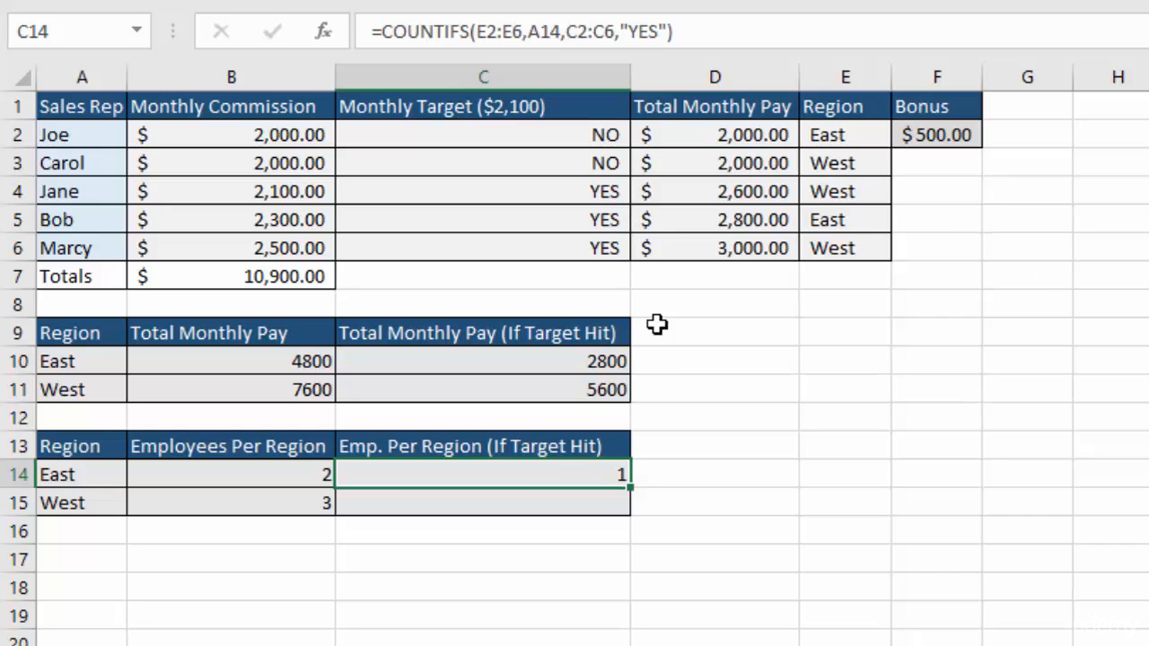
{"action": "left_click_drag", "start_coordinate": [630, 489], "coordinate": [628, 515]}
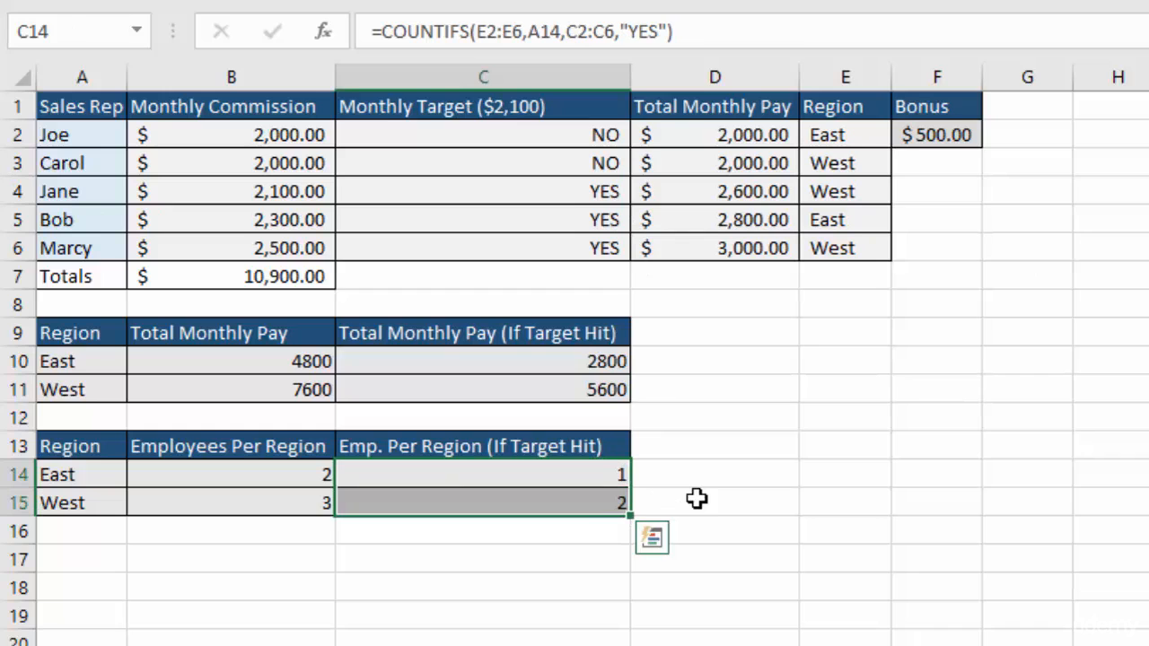
- Correct the C15 COUNTIFS criteria ranges to E2:E6 and C2:C6, keeping A15 and "YES" as the criteria, and recheck the formula
{"action": "left_click", "coordinate": [501, 500]}
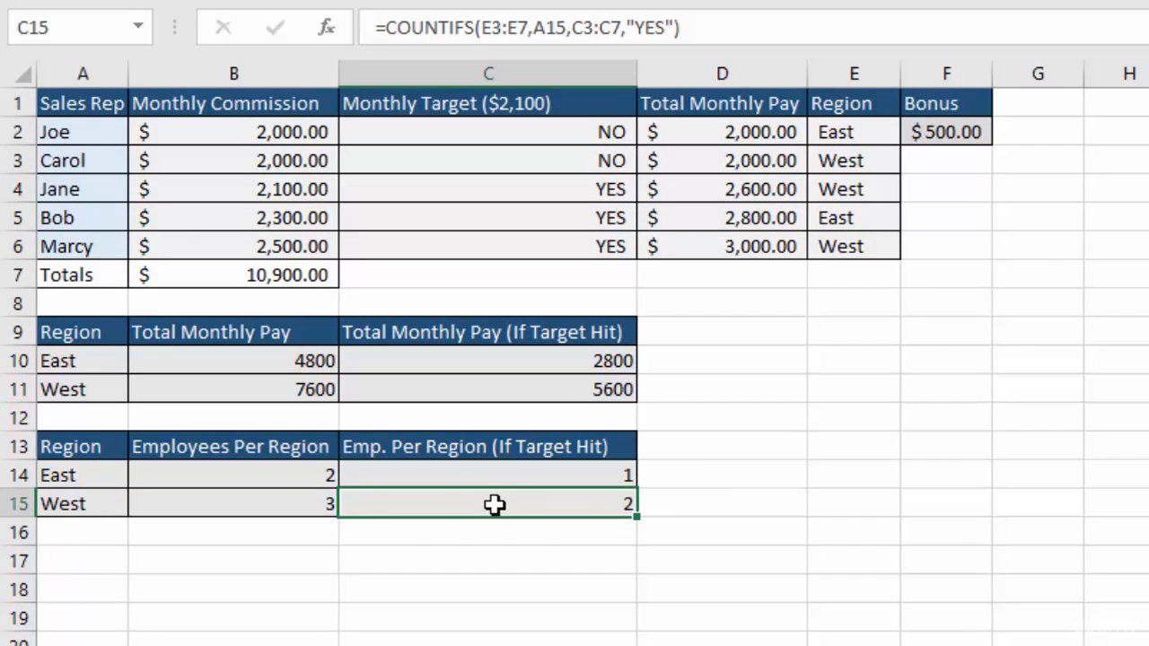
{"action": "double_click", "coordinate": [495, 505]}
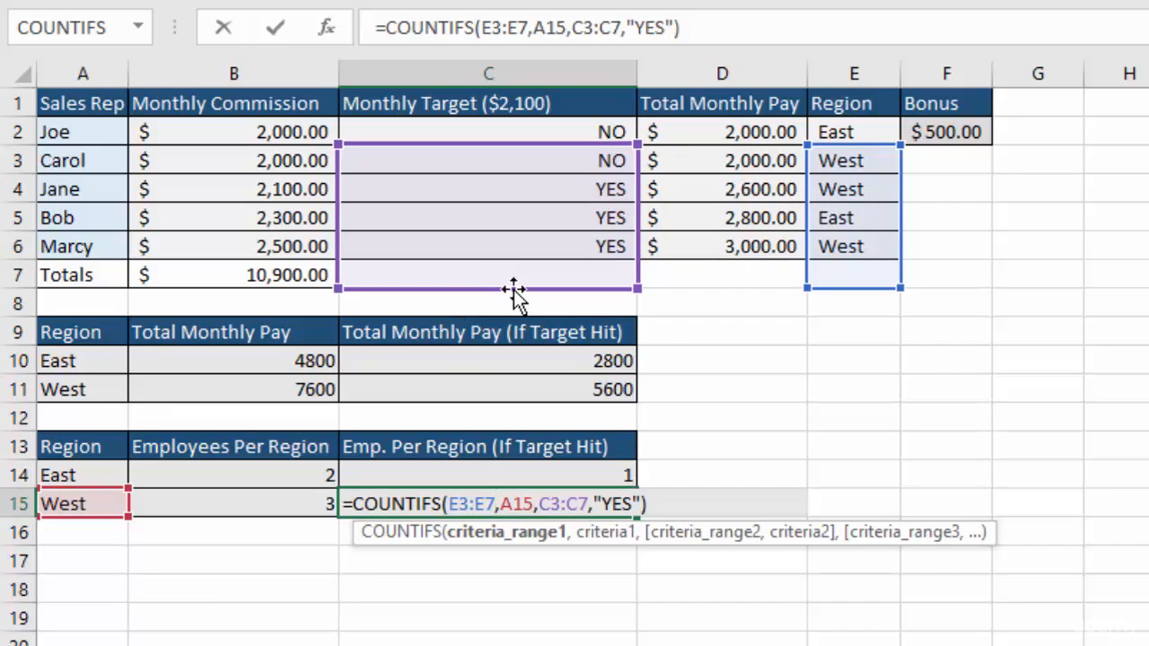
{"action": "left_click_drag", "start_coordinate": [495, 503], "coordinate": [458, 504]}
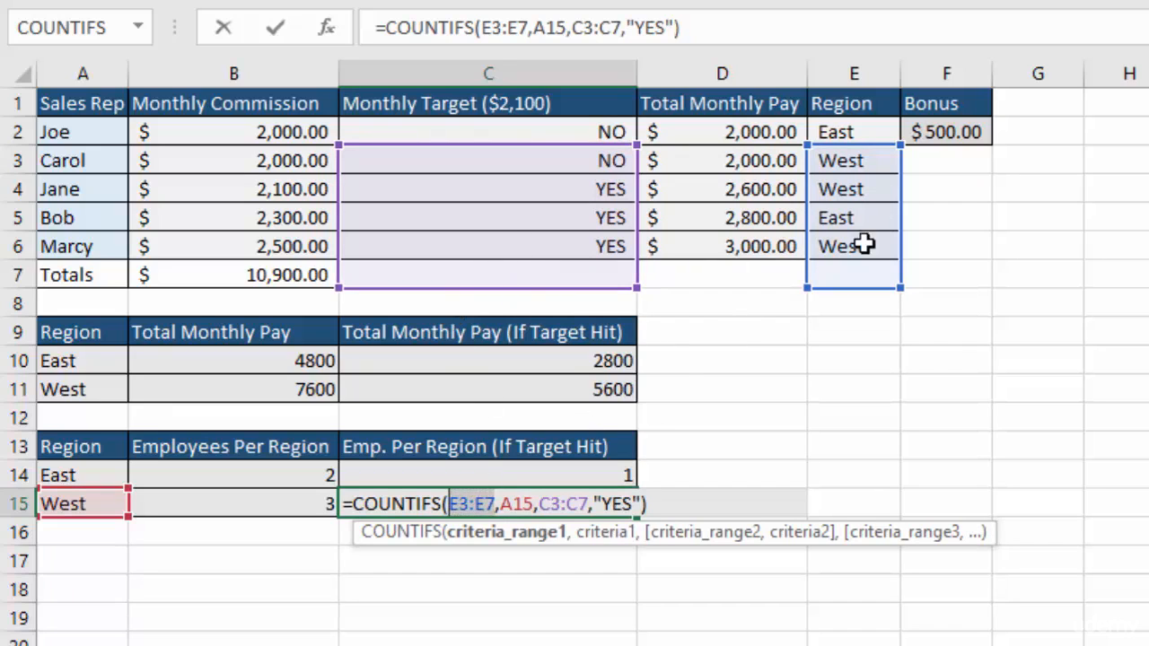
{"action": "left_click_drag", "start_coordinate": [849, 242], "coordinate": [844, 139]}
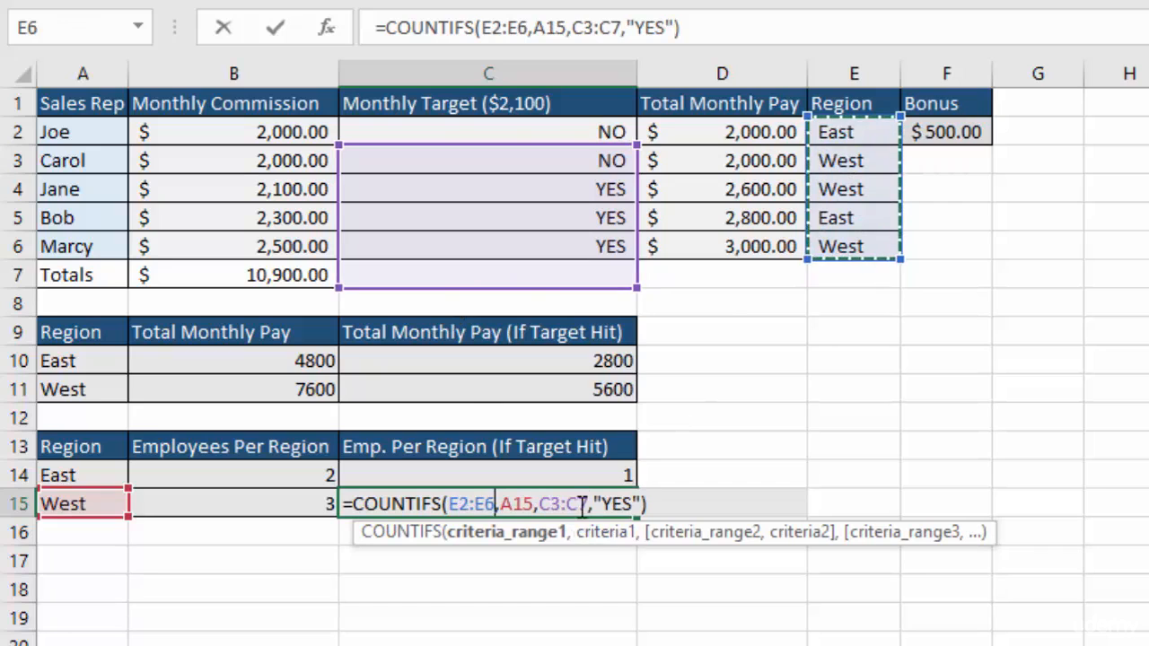
{"action": "left_click_drag", "start_coordinate": [590, 503], "coordinate": [545, 504]}
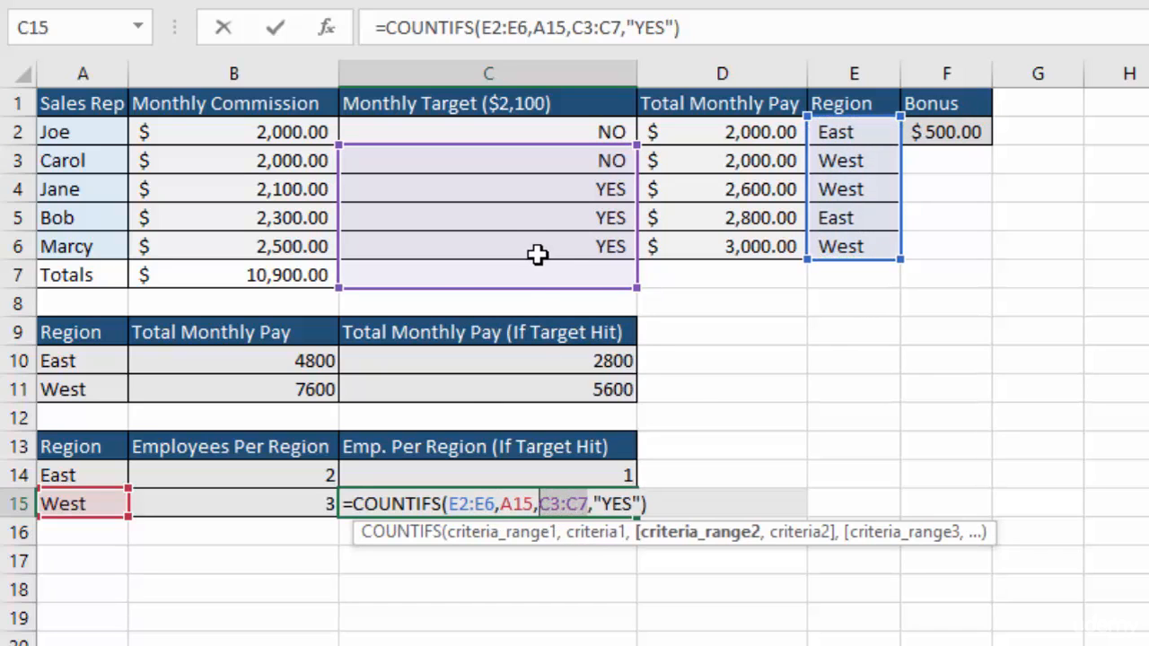
{"action": "left_click_drag", "start_coordinate": [533, 254], "coordinate": [535, 136]}
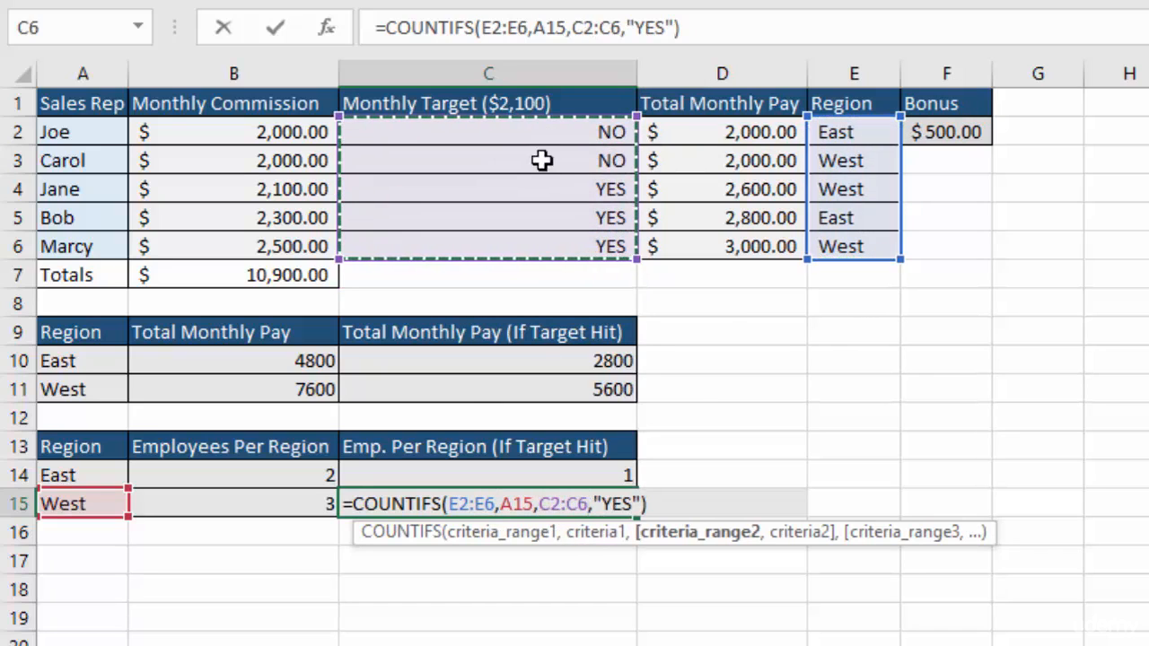
{"action": "key", "text": "Return"}
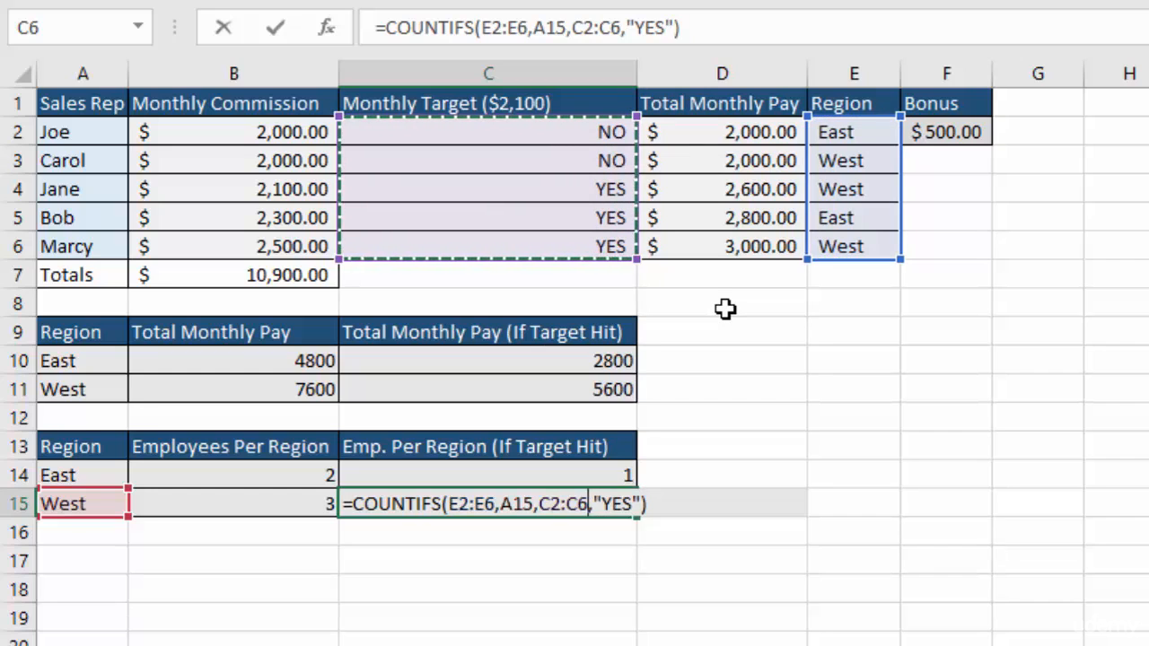
{"action": "double_click", "coordinate": [452, 503]}
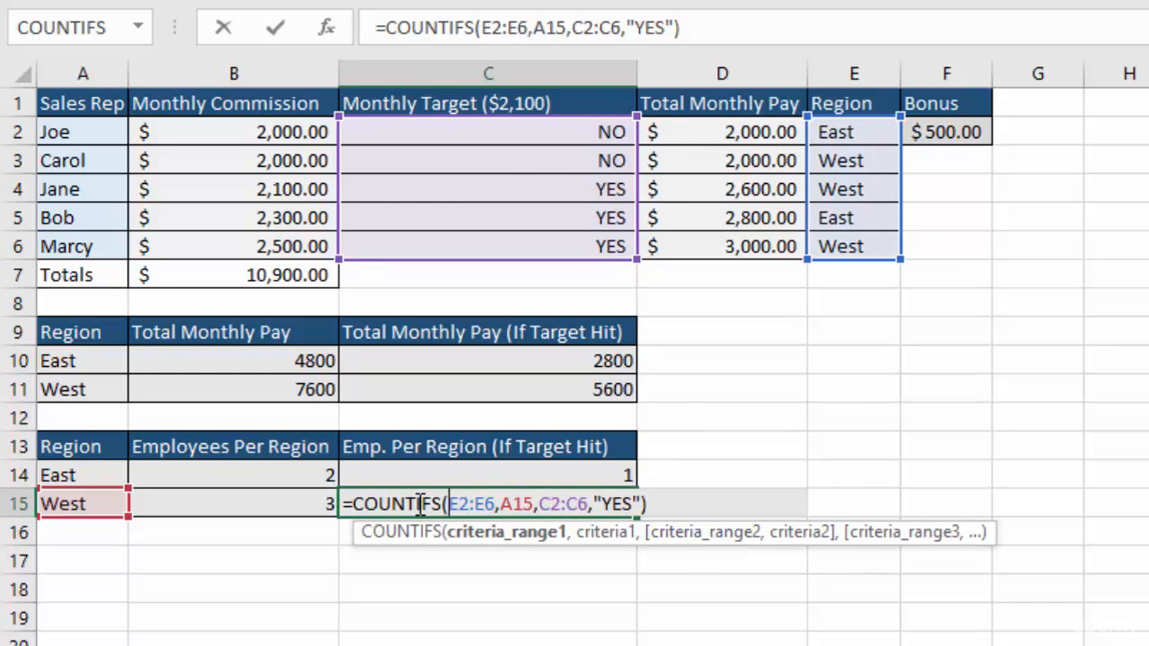
{"action": "key", "text": "Return"}
- Review the C2:C6 criteria range in C14's COUNTIFS formula, fill the formula down to C15 again and check the copy
{"action": "left_click", "coordinate": [558, 475]}
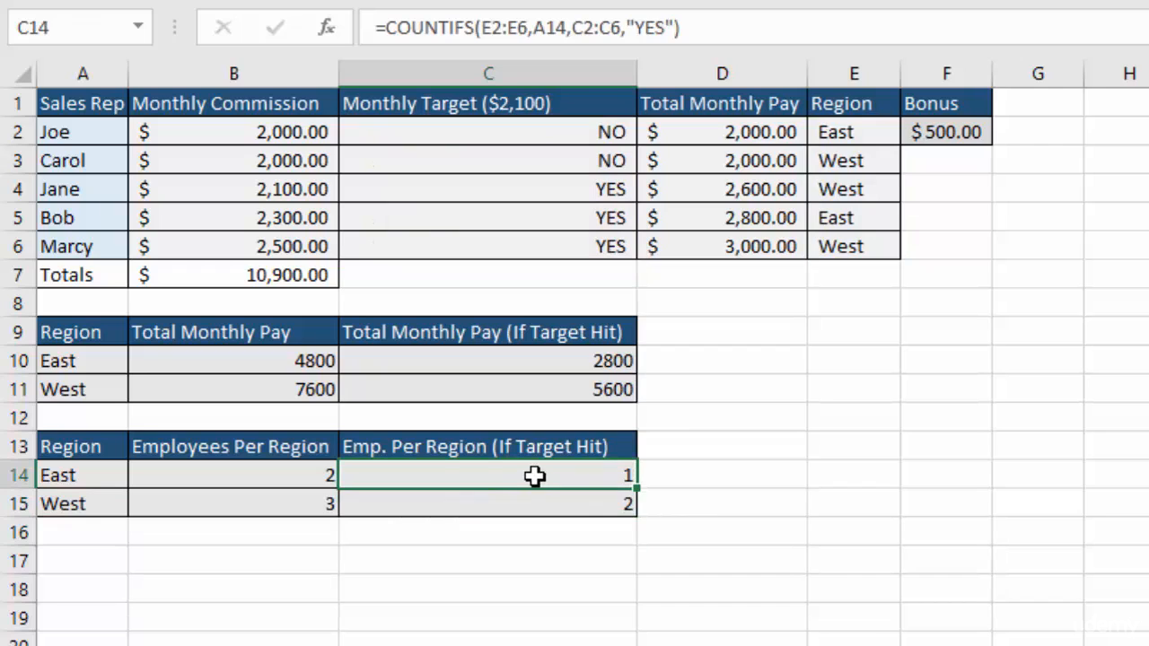
{"action": "double_click", "coordinate": [535, 476]}
{"action": "left_click_drag", "start_coordinate": [589, 475], "coordinate": [545, 476]}
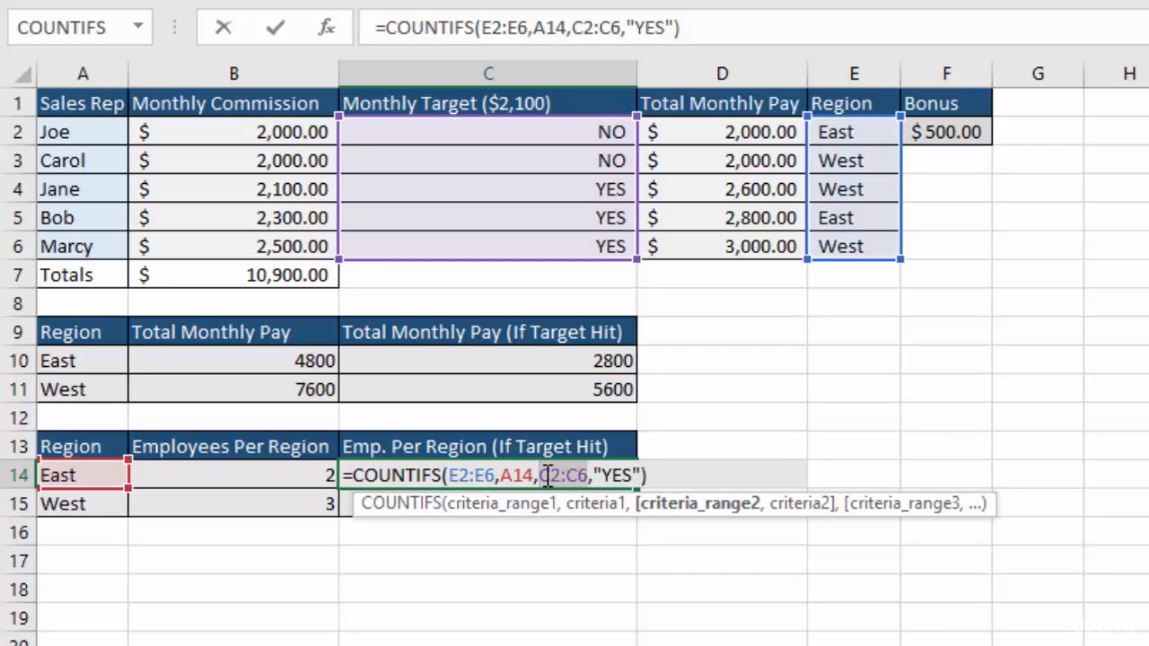
{"action": "key", "text": "F4"}
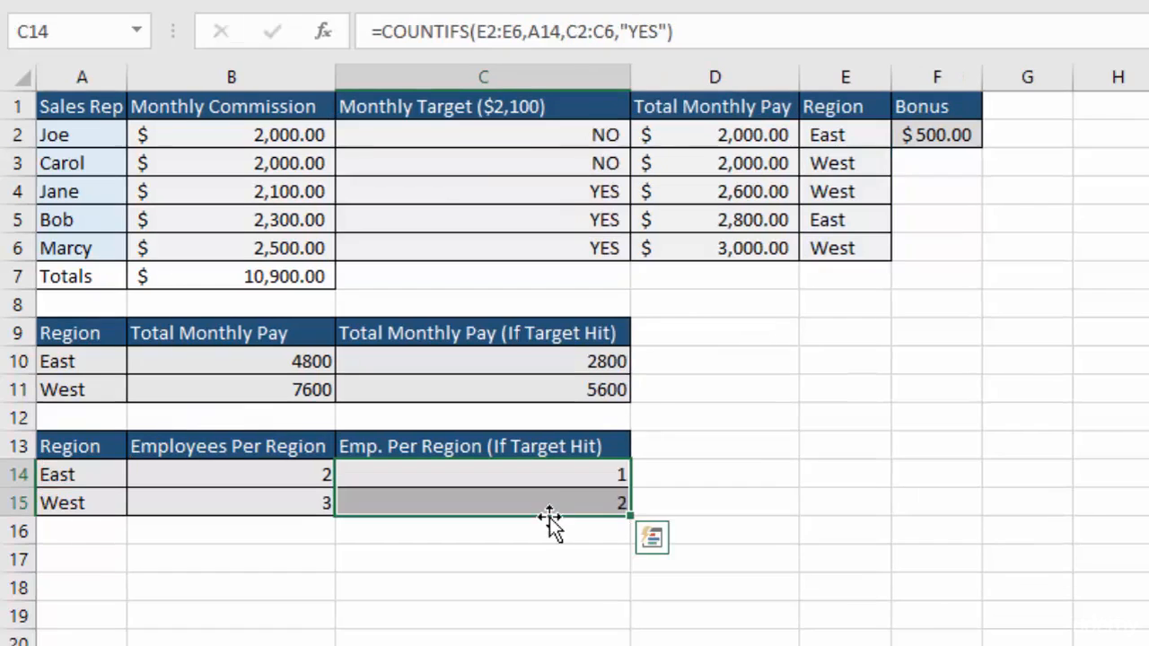
{"action": "left_click", "coordinate": [566, 521]}
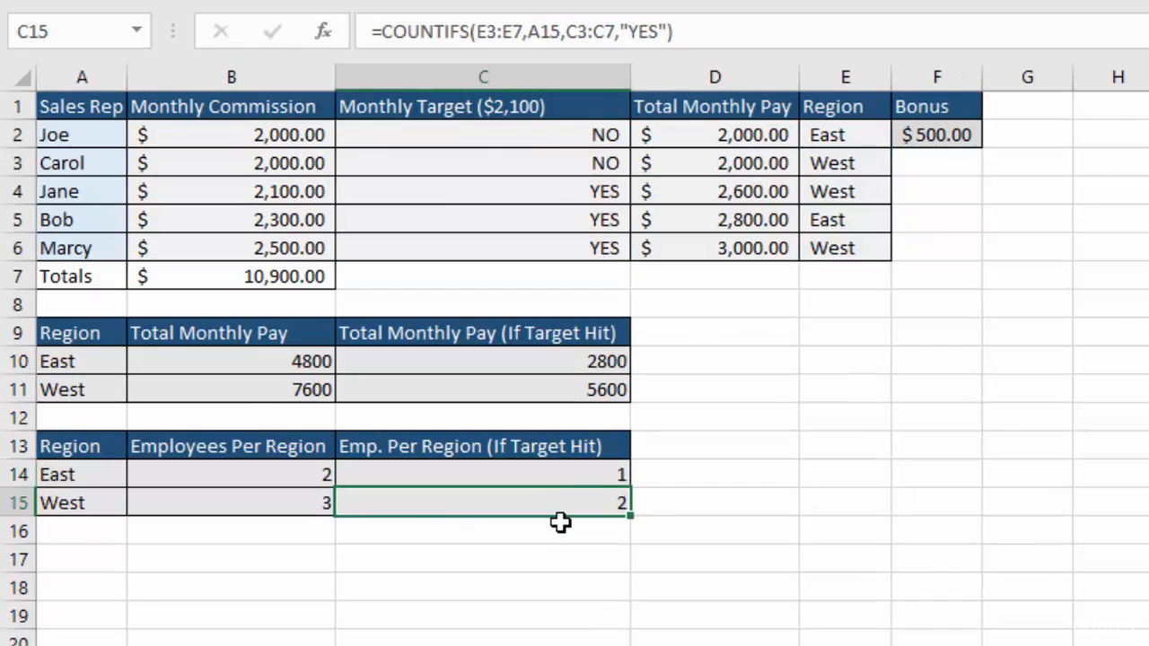